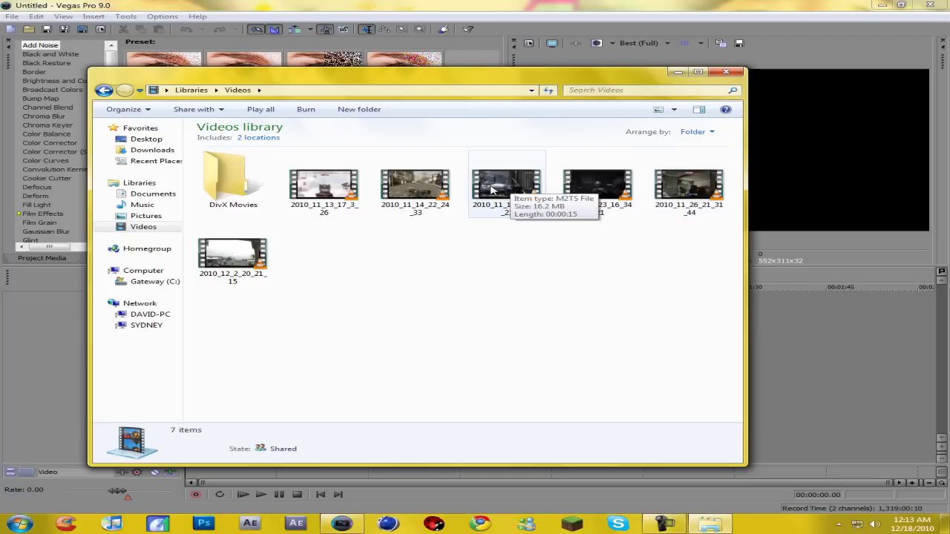
Replace the mistakenly added 2010_11_26_21_31_44 clip on the timeline with 2010_12_2_20_21_15
drag(688, 185, 226, 314)
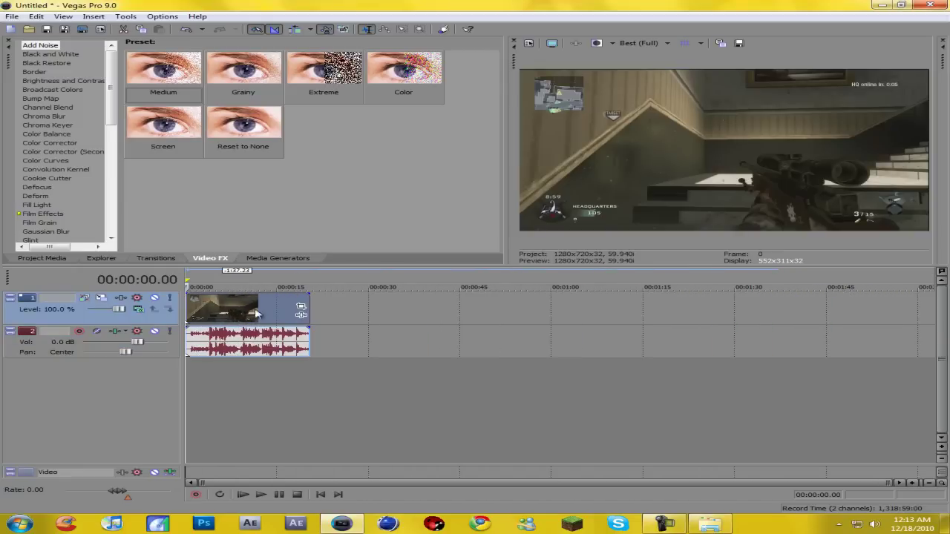
click(281, 308)
key(Delete)
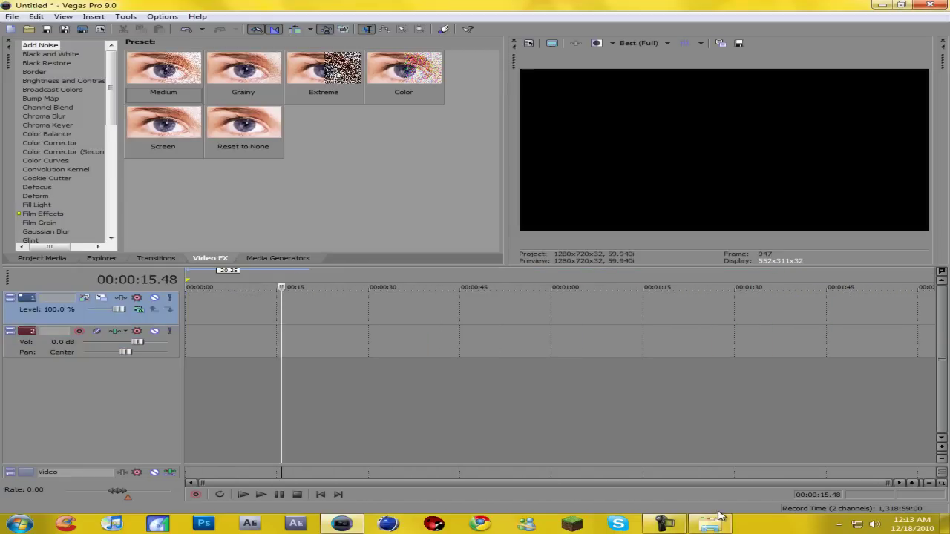
click(718, 515)
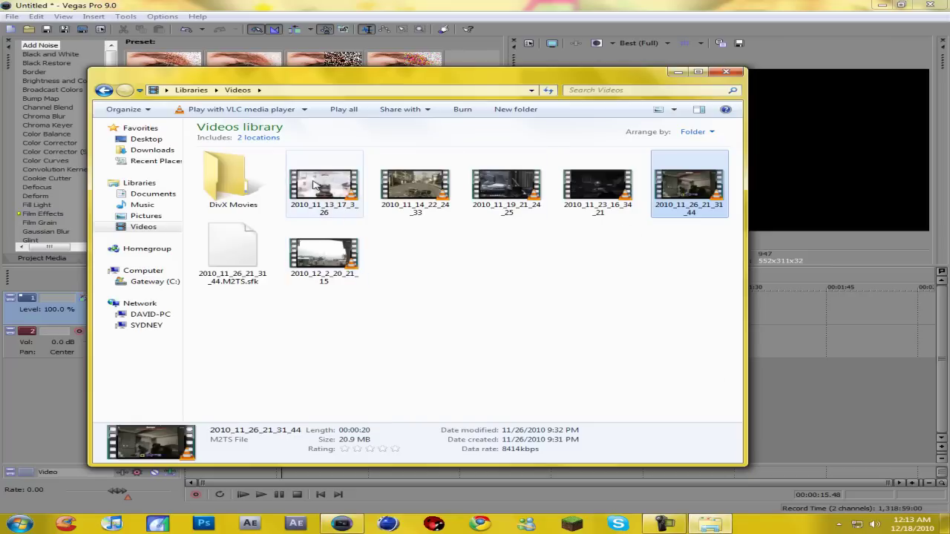
drag(324, 256, 193, 300)
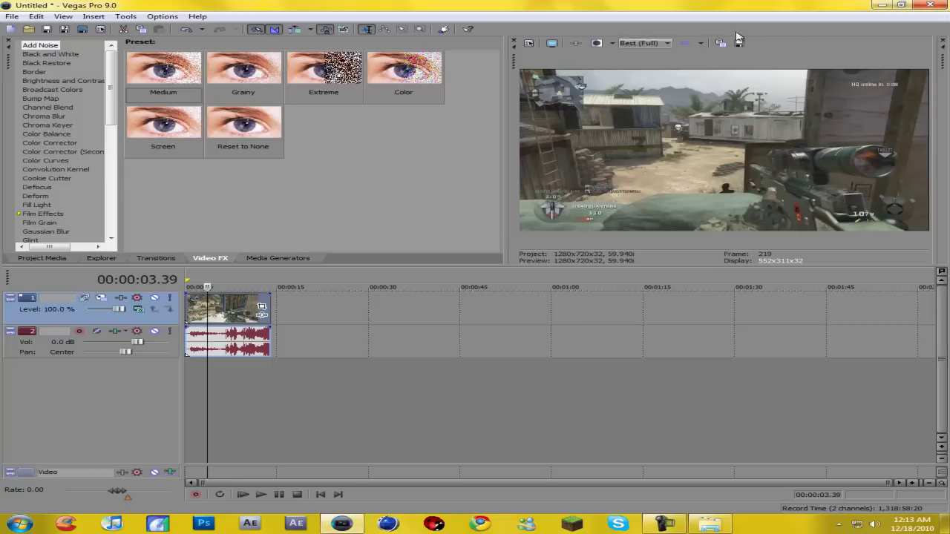
In Project Video Properties, keep the Custom template at 1280 x 720
click(531, 46)
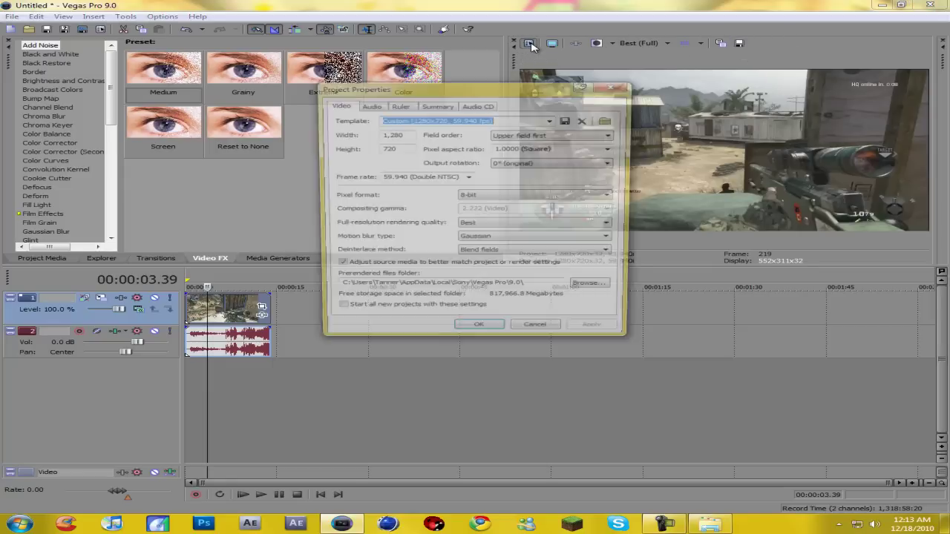
click(553, 120)
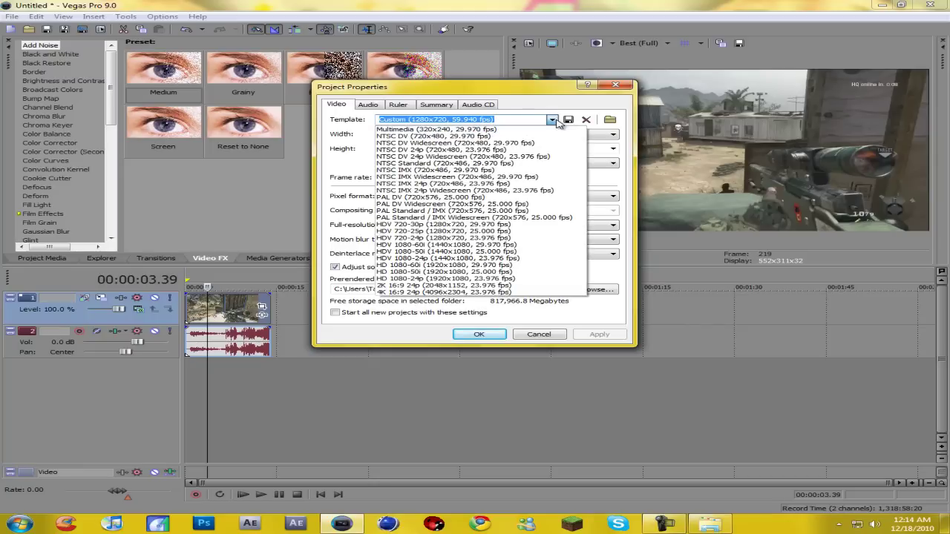
click(498, 117)
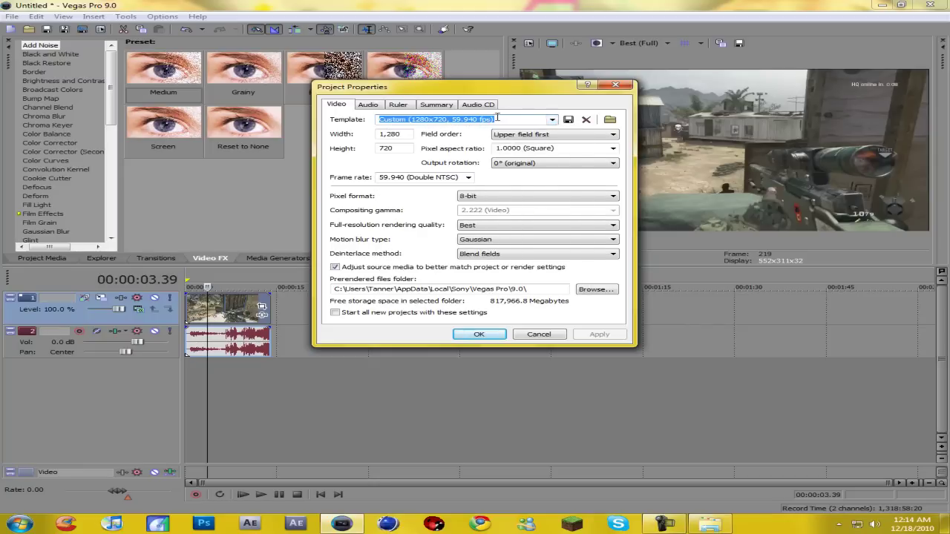
click(552, 120)
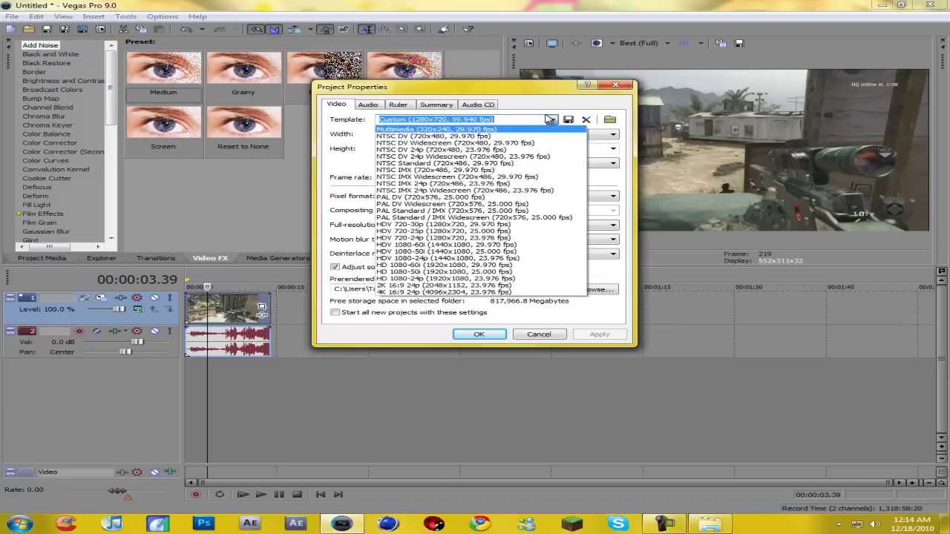
click(553, 119)
click(411, 135)
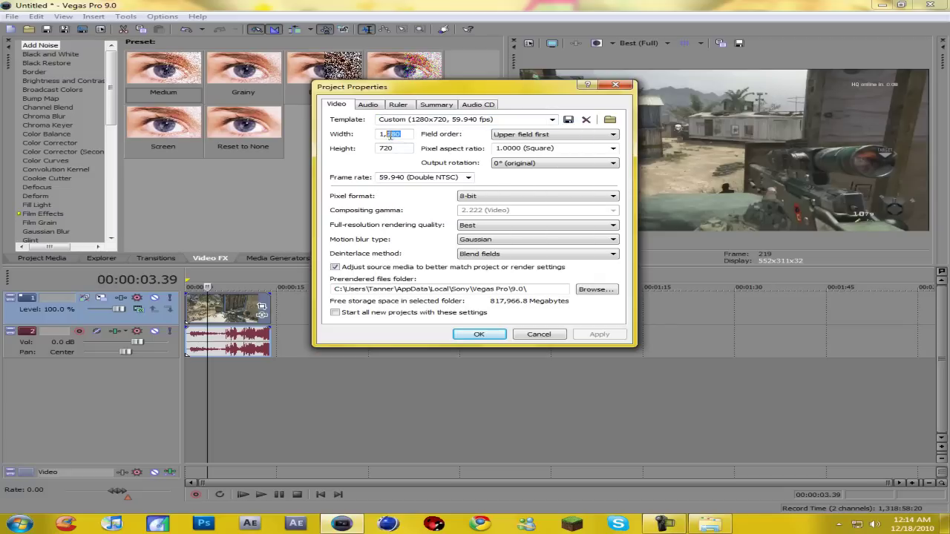
drag(407, 150, 370, 152)
click(407, 148)
Keep upper field first order and square pixel aspect ratio
click(504, 135)
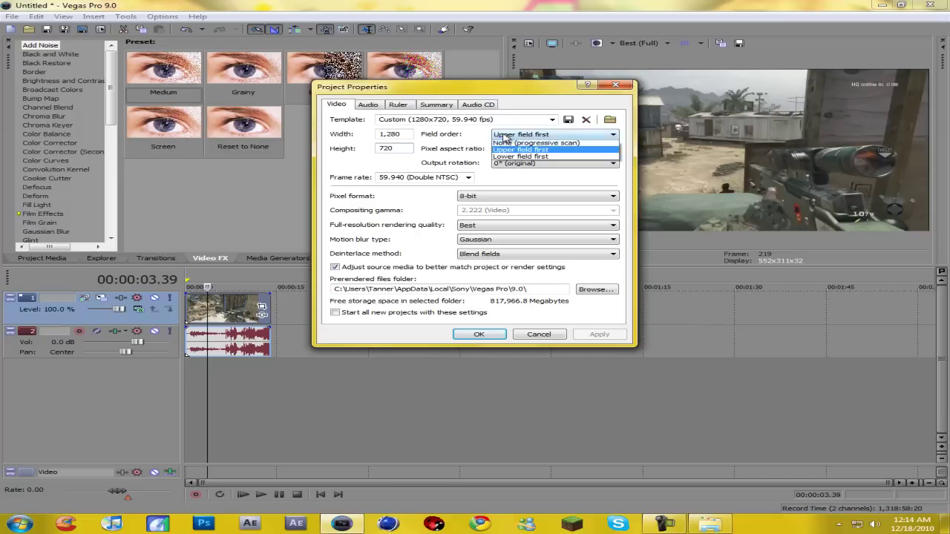
click(513, 149)
click(517, 135)
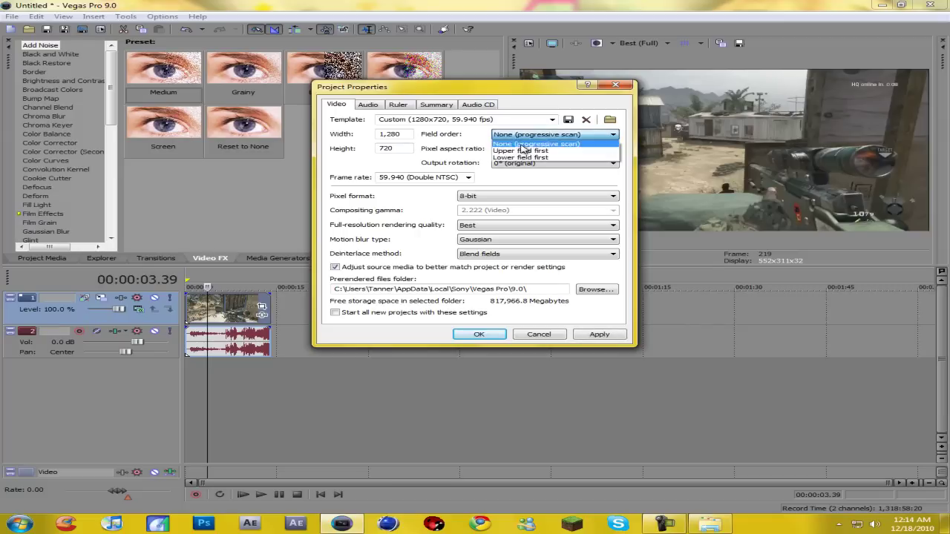
click(525, 155)
click(537, 165)
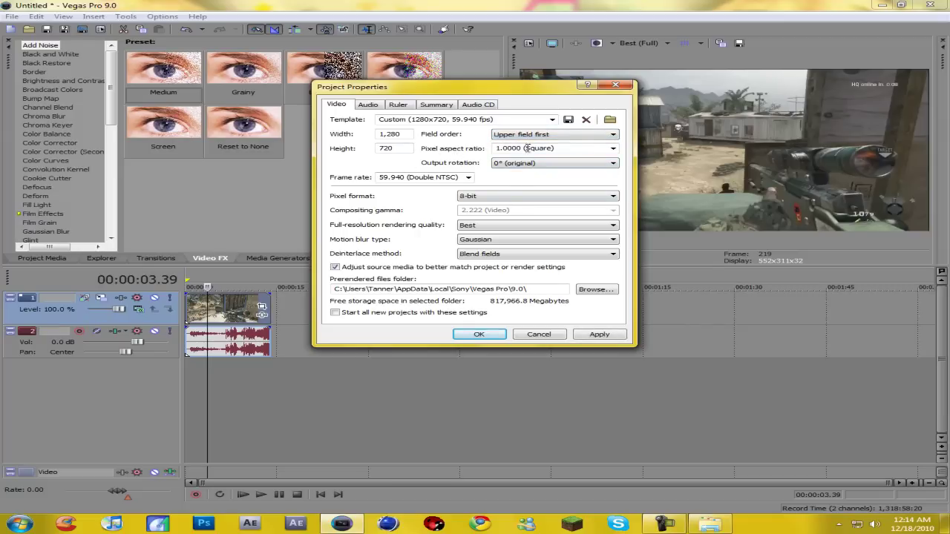
click(573, 149)
click(542, 147)
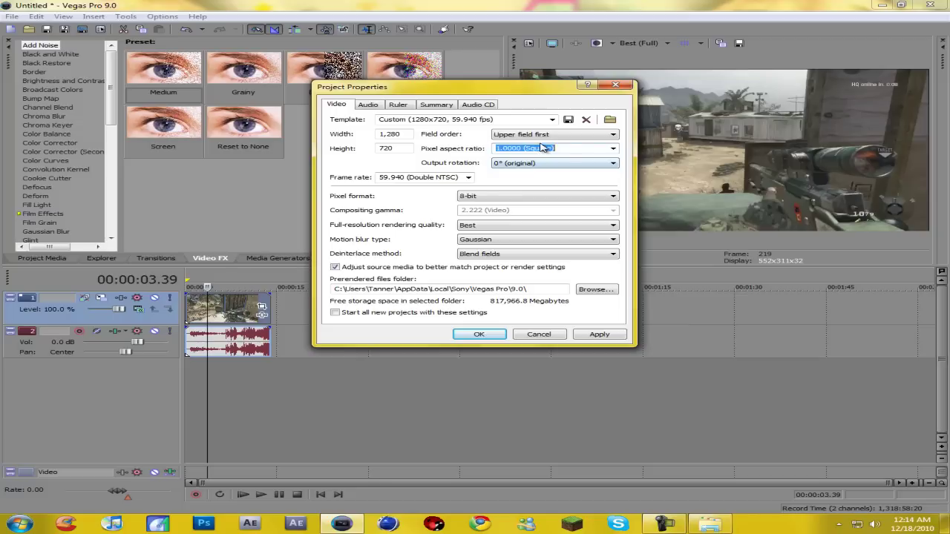
Keep 59.940 fps and Best rendering quality, then apply and confirm the project settings
click(448, 177)
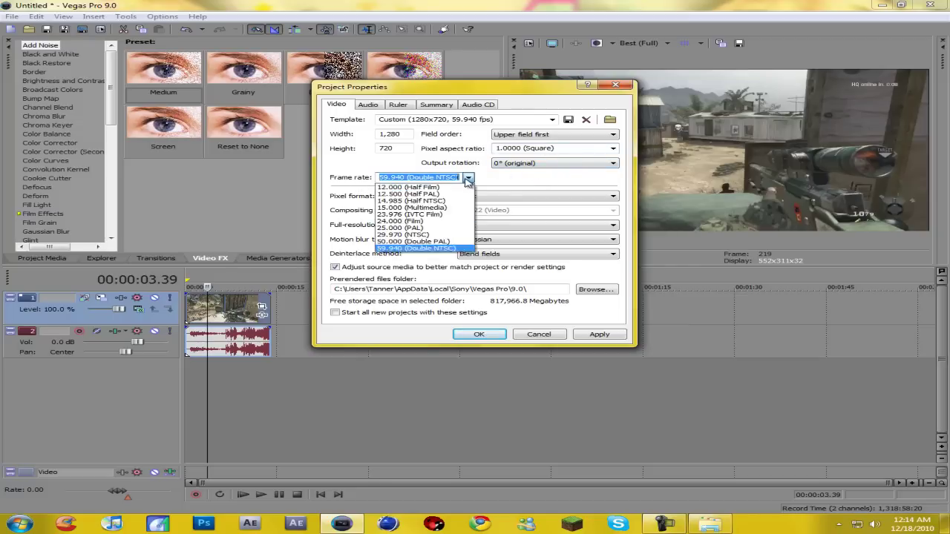
click(427, 248)
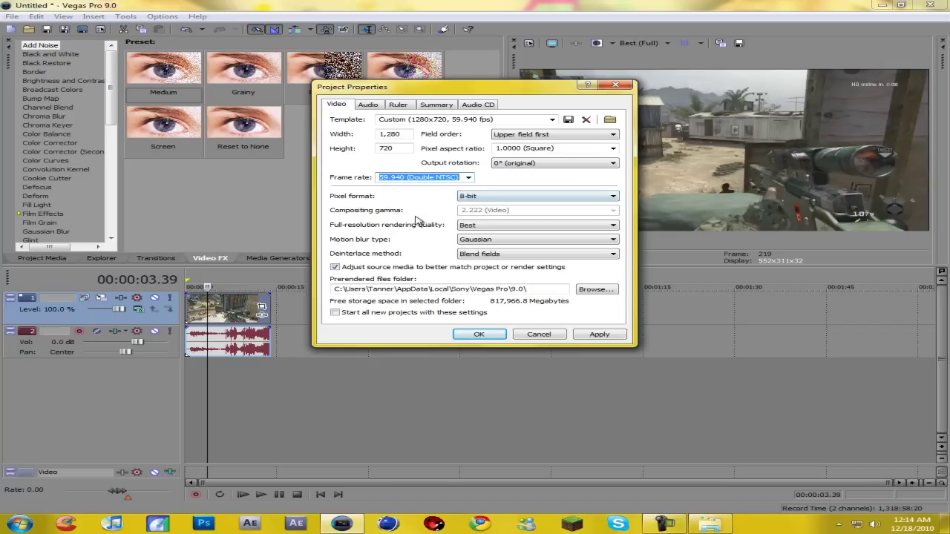
click(480, 226)
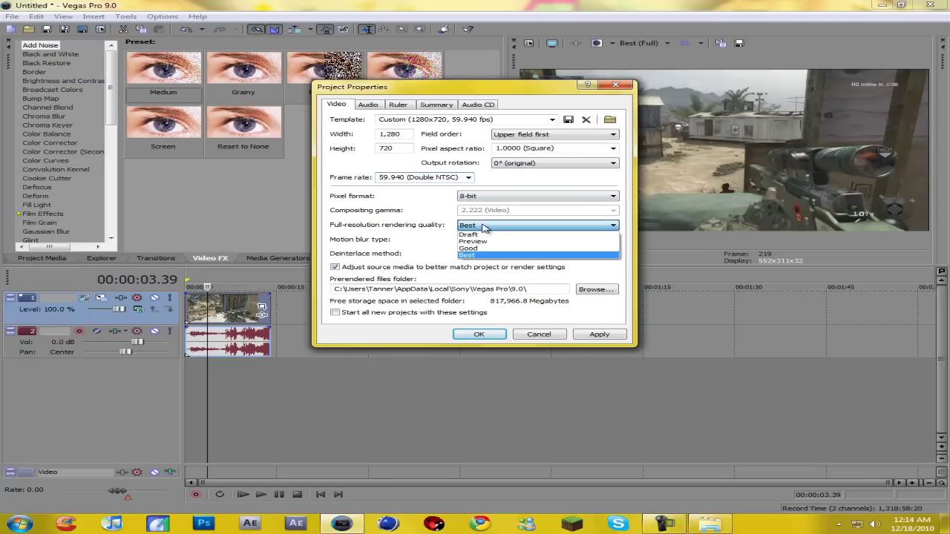
click(486, 255)
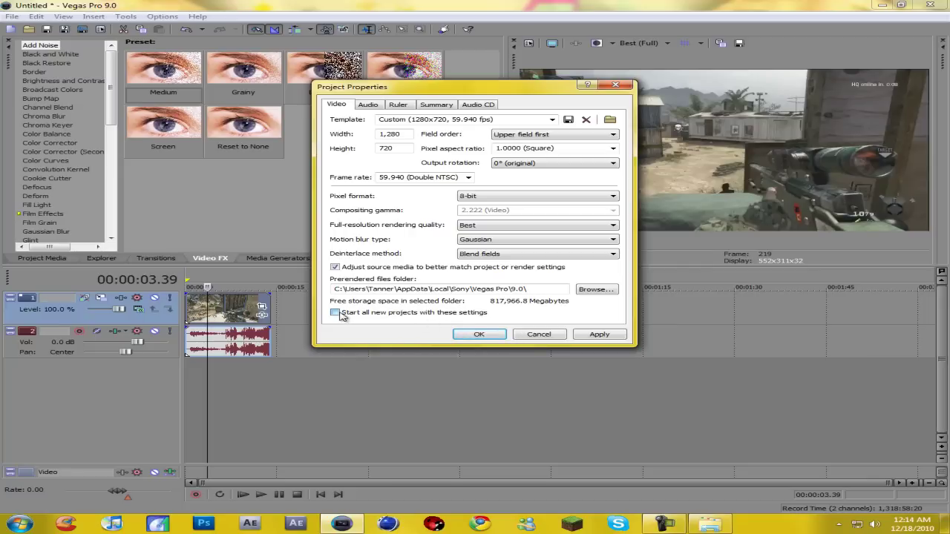
click(618, 338)
click(478, 334)
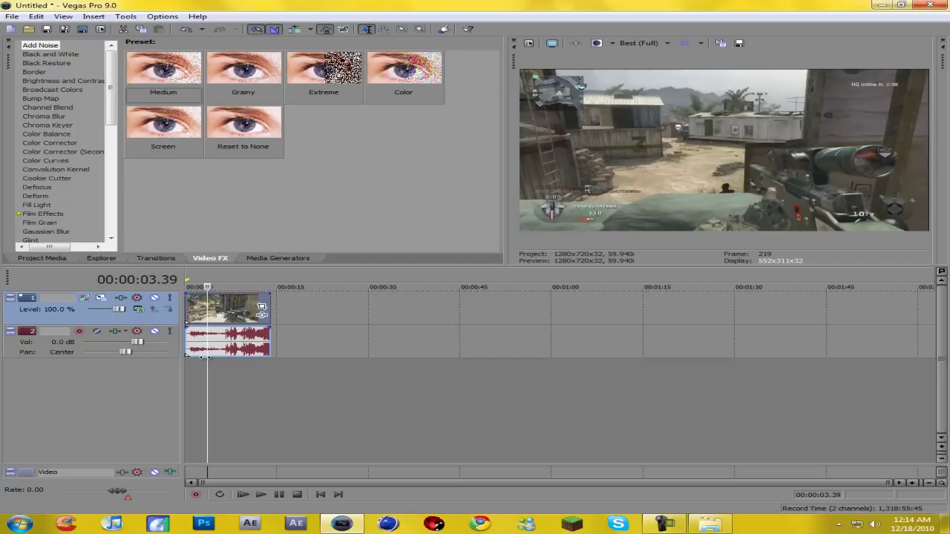
Tick Disable resample in the gameplay video event's Properties and confirm
right_click(208, 307)
click(245, 300)
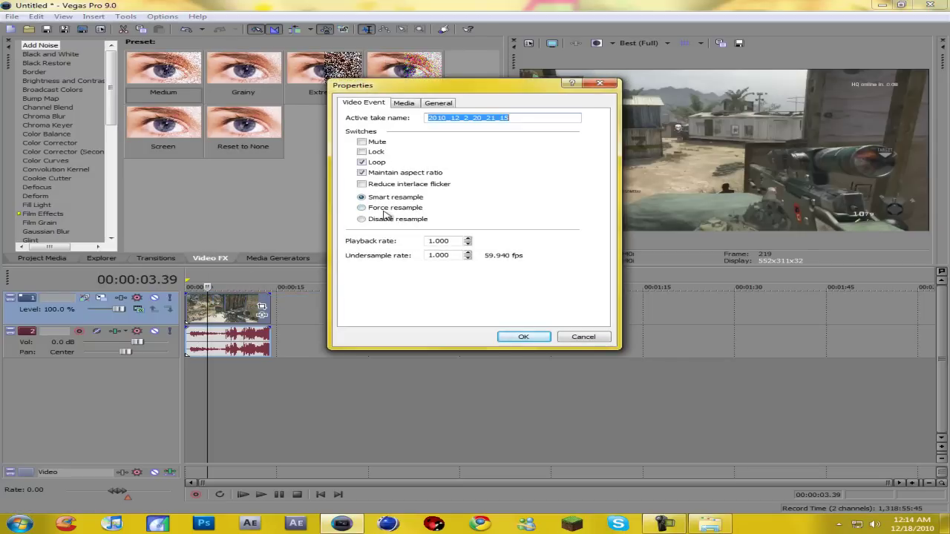
click(387, 220)
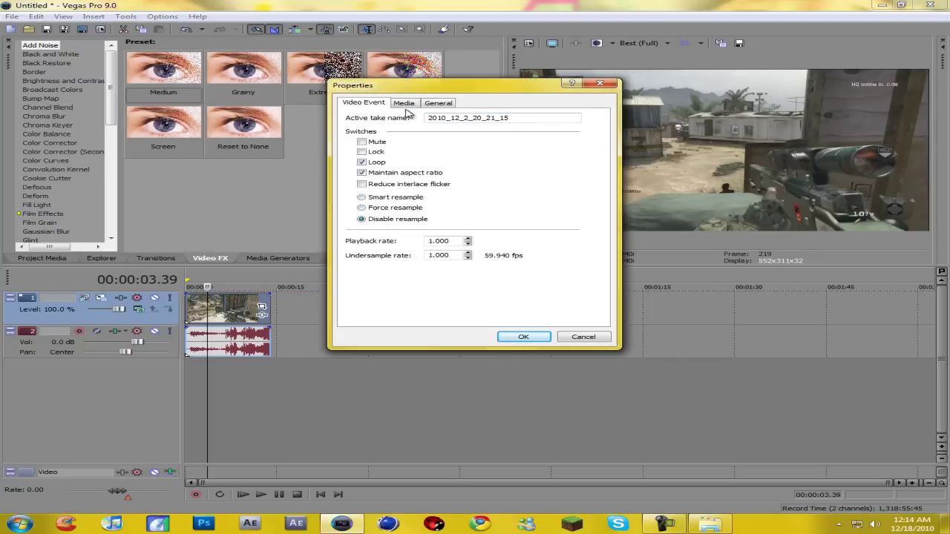
click(528, 338)
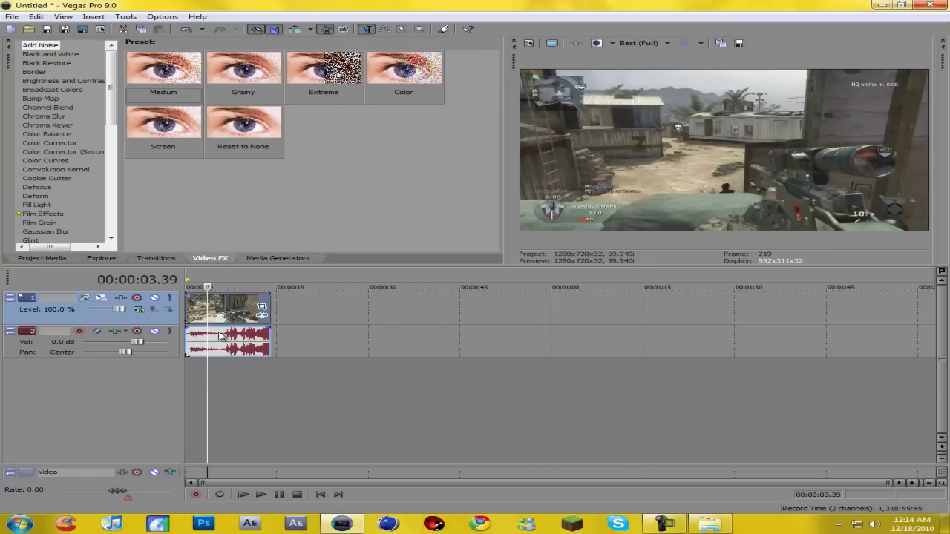
Resize the clip's Pan/Crop frame to about 1,260.4 x 709
click(261, 306)
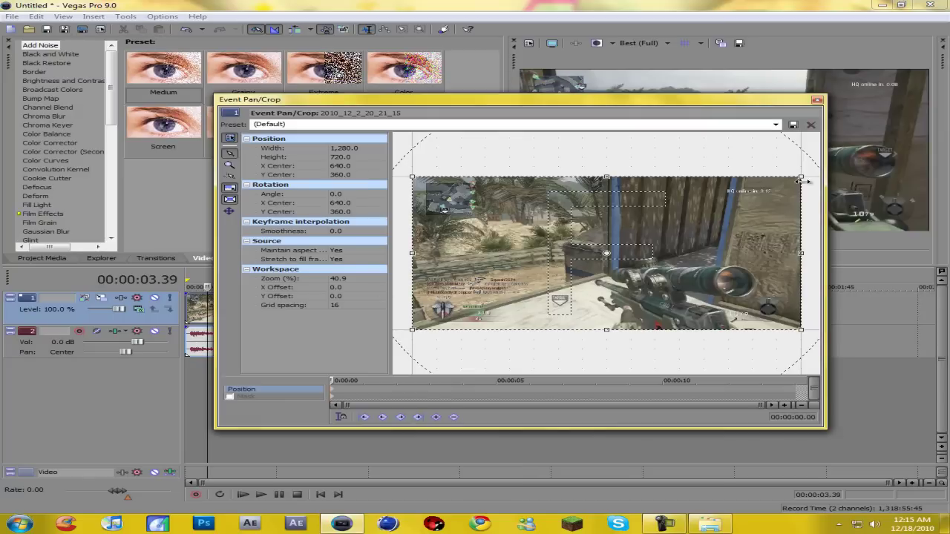
drag(801, 178, 797, 179)
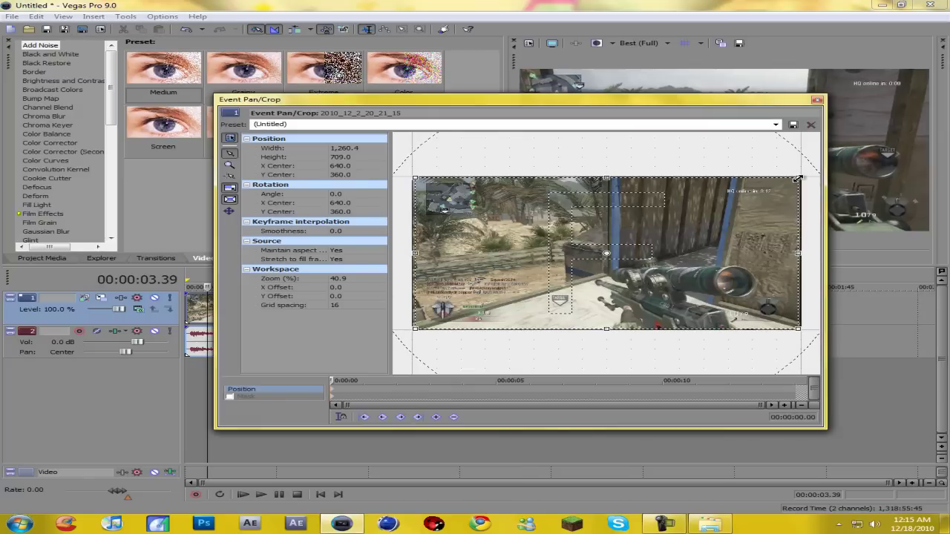
click(818, 100)
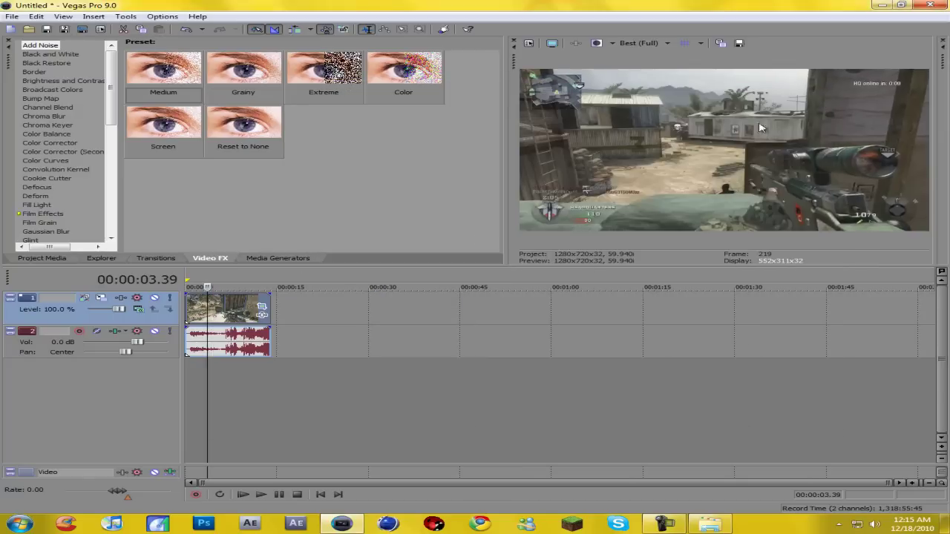
click(268, 308)
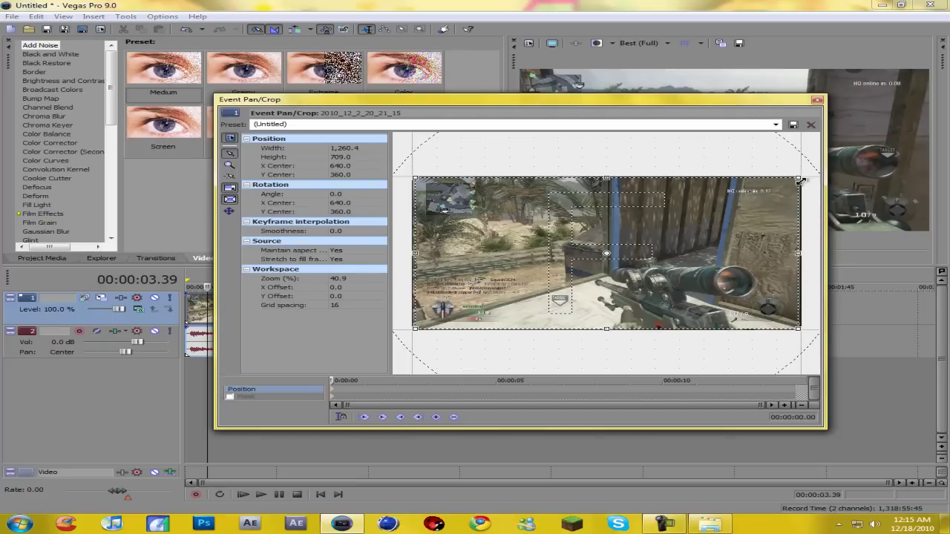
drag(801, 179, 812, 177)
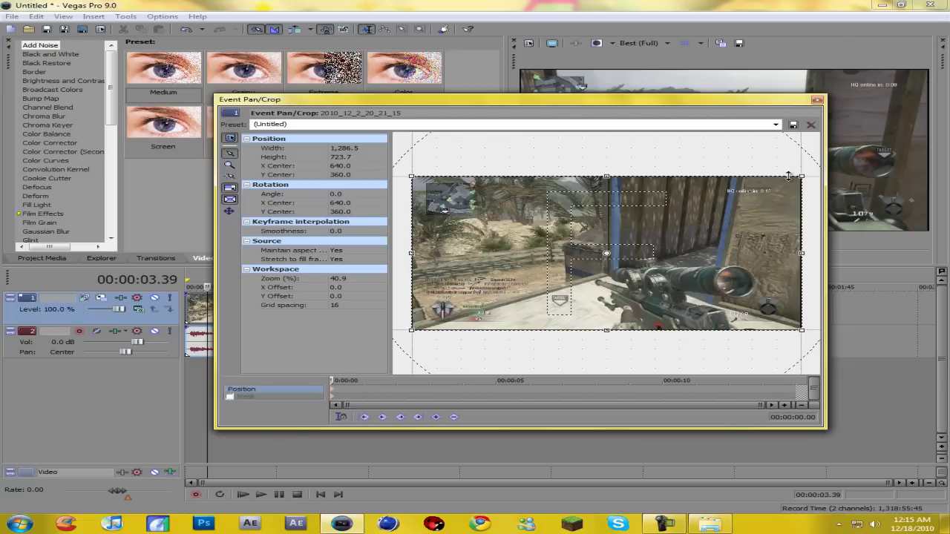
drag(801, 178, 800, 179)
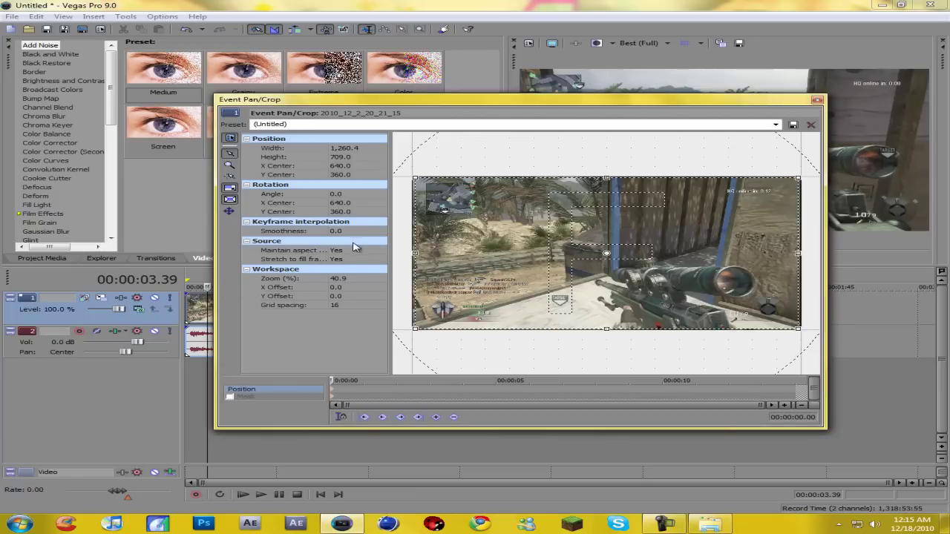
Set Maintain aspect ratio to No, close Pan/Crop, and move the cursor to 00:00:07.17
click(275, 254)
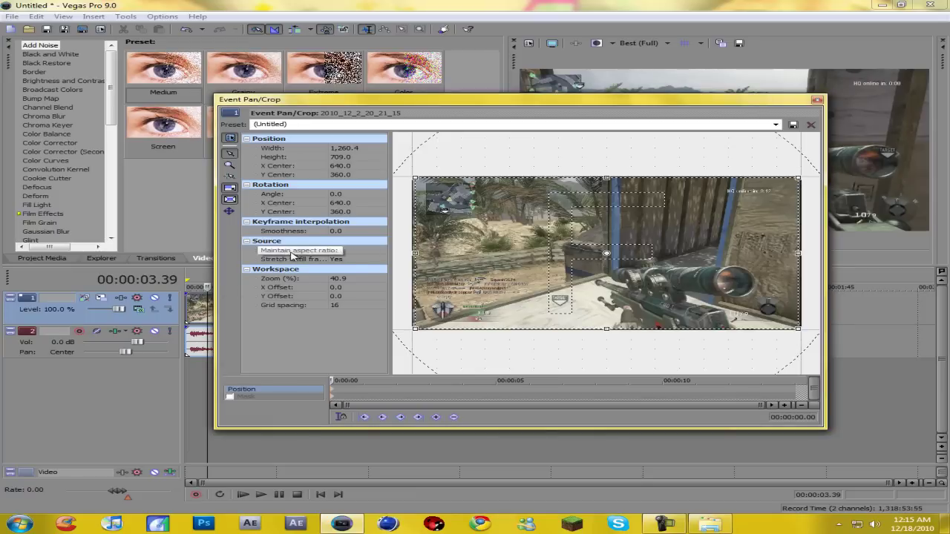
click(343, 254)
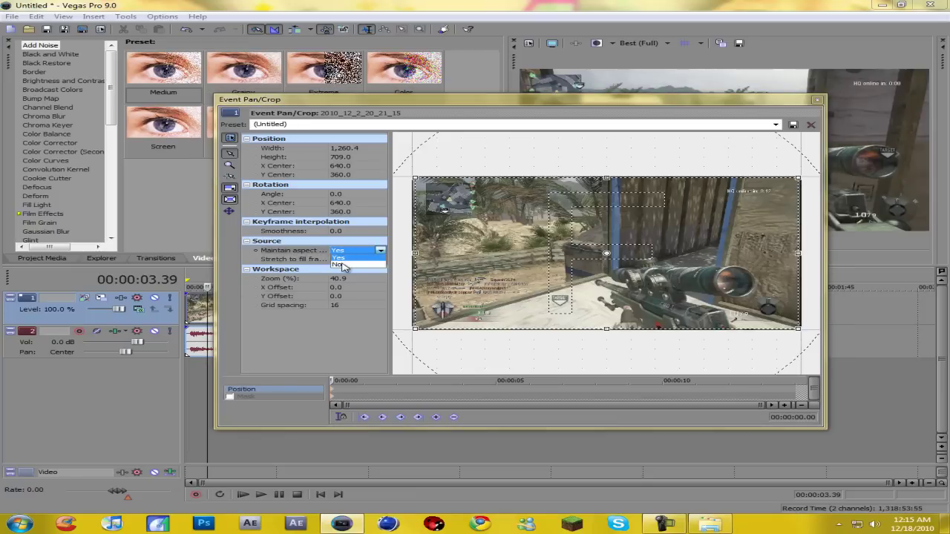
click(340, 265)
click(816, 101)
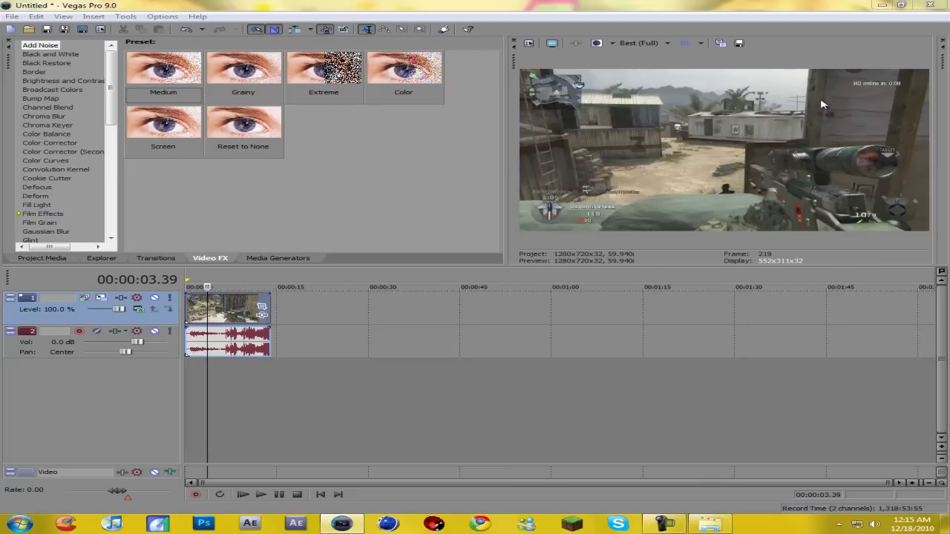
click(229, 286)
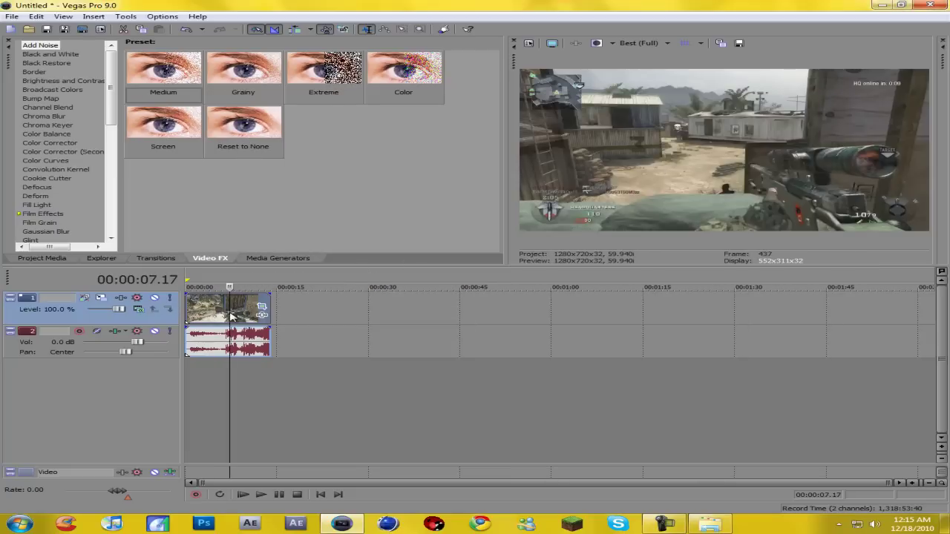
Apply the CC Brightness and Contrast preset to the gameplay clip
click(88, 80)
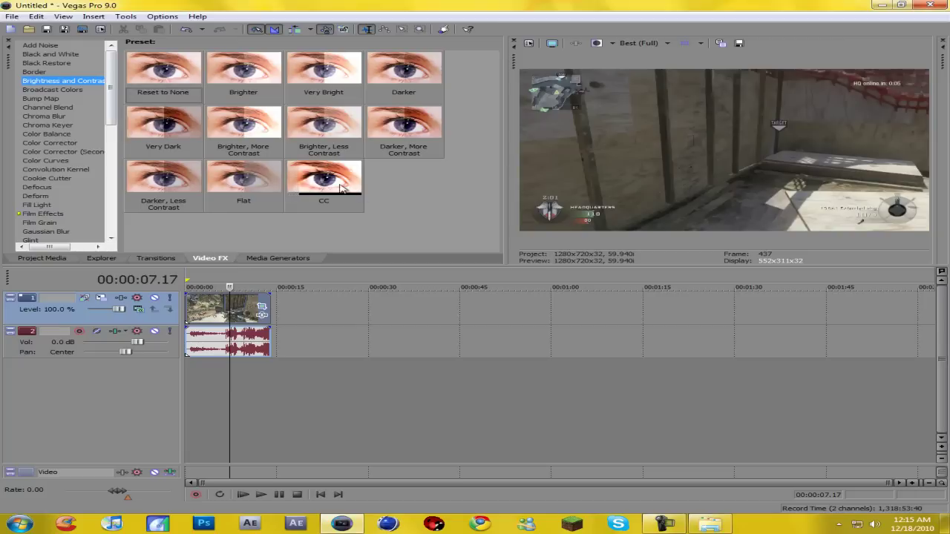
click(315, 179)
drag(324, 180, 222, 313)
drag(346, 134, 572, 201)
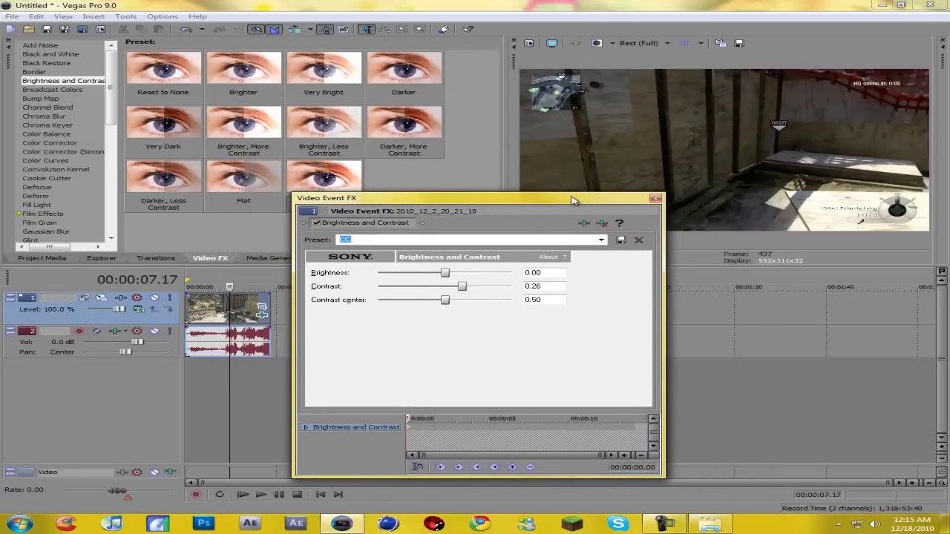
drag(572, 200, 618, 190)
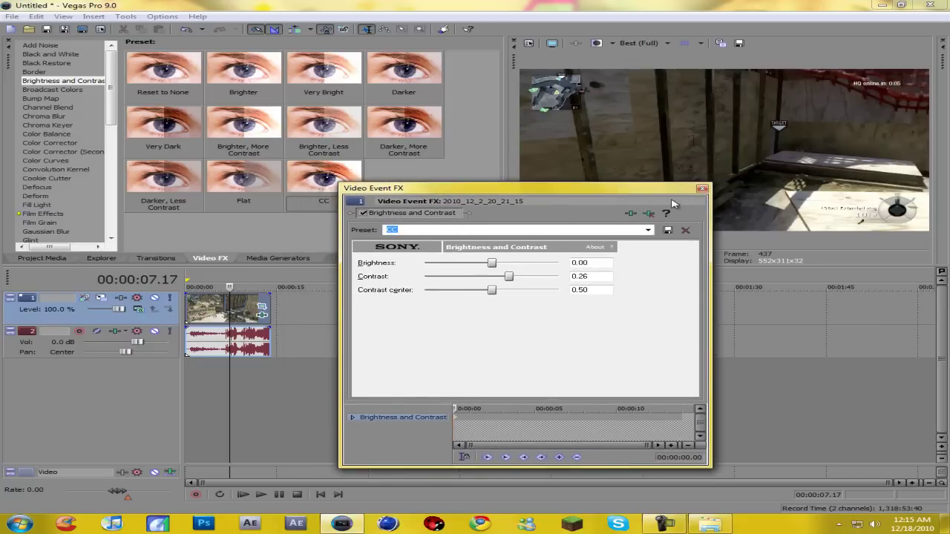
click(702, 189)
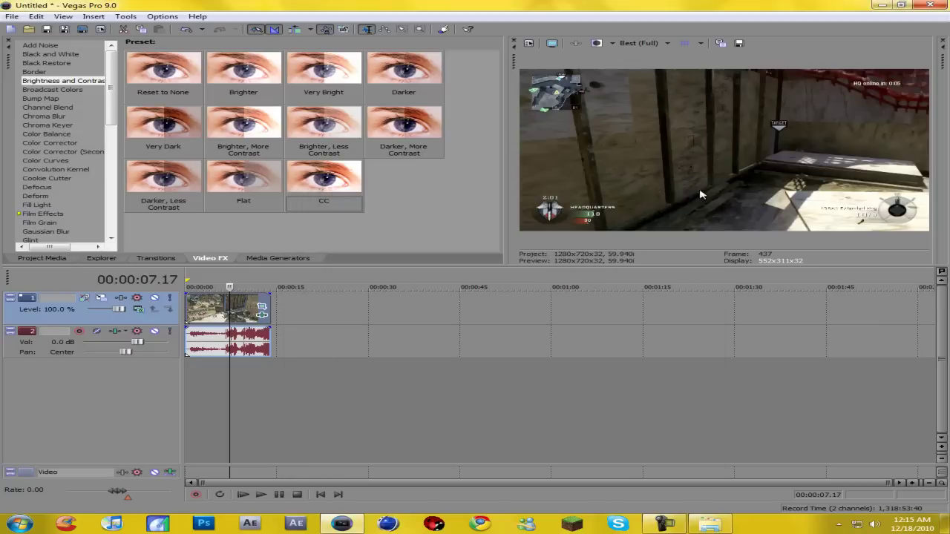
Apply the BestCC Saturation Adjust preset to the clip
scroll(119, 125, down, 2)
scroll(119, 125, down, 8)
click(69, 122)
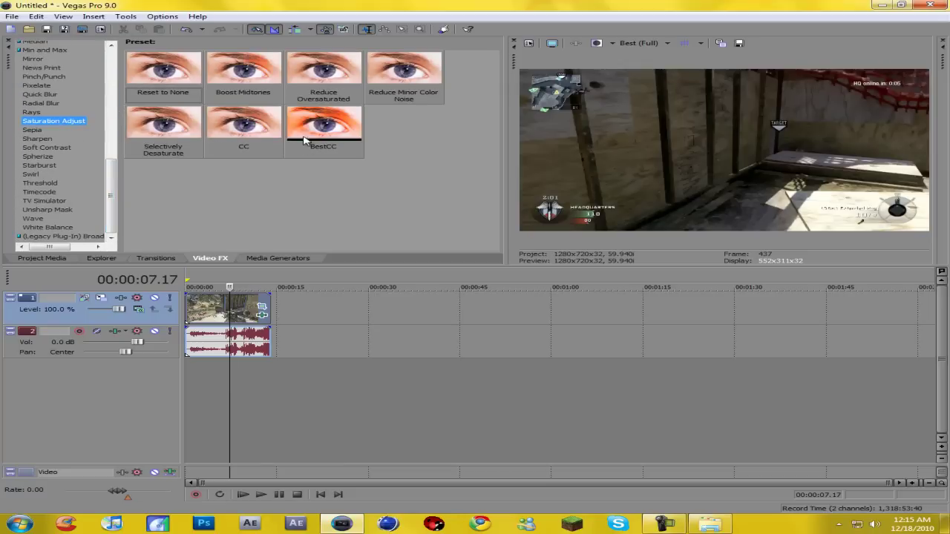
drag(324, 125, 227, 306)
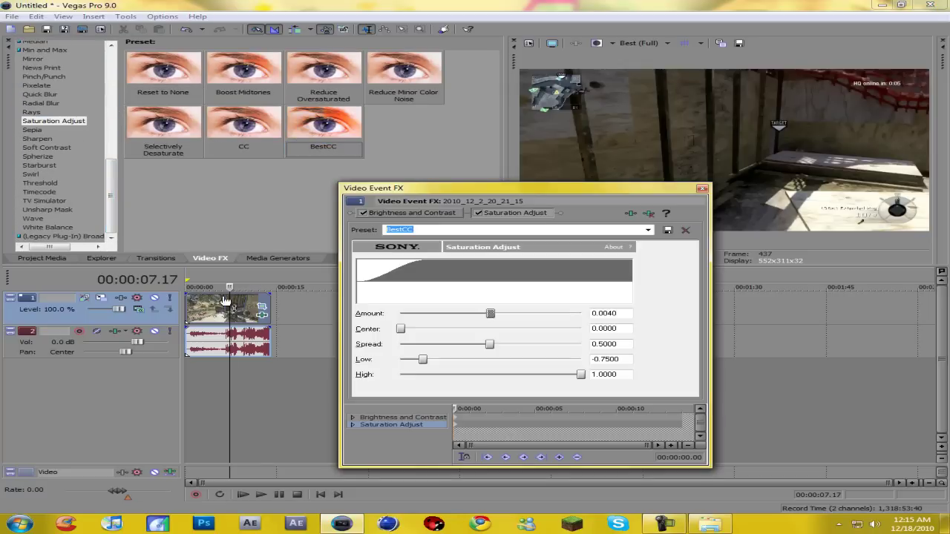
click(702, 188)
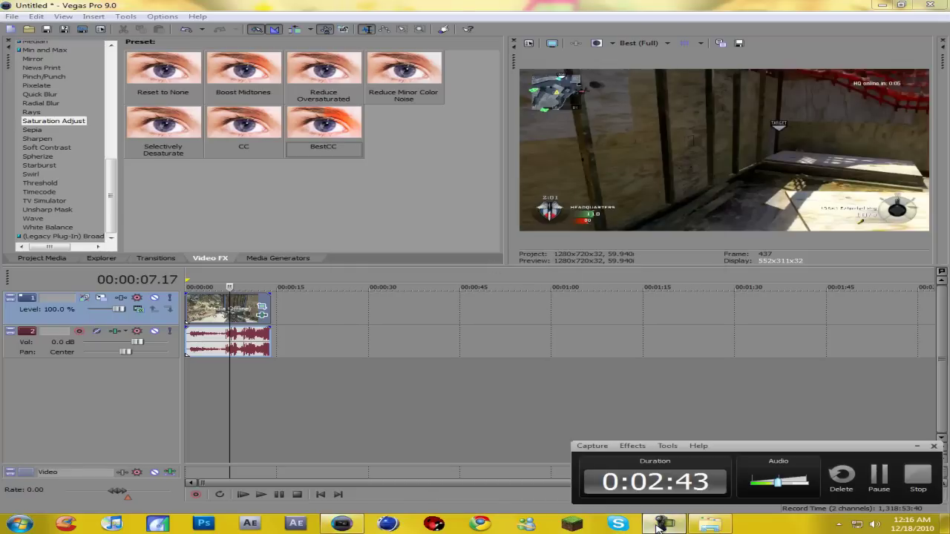
Apply the Light Sharpen preset and move the playhead to 00:00:04.15
click(45, 138)
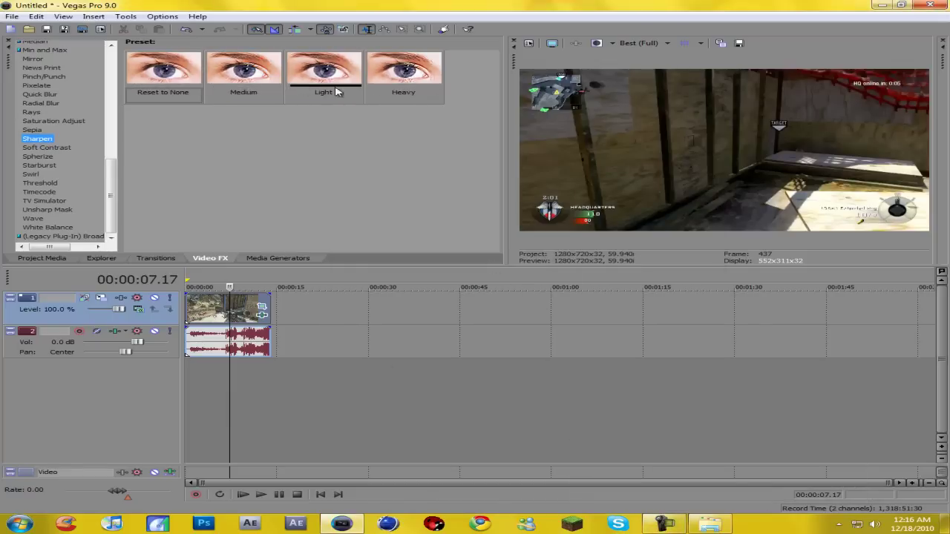
drag(343, 80, 228, 310)
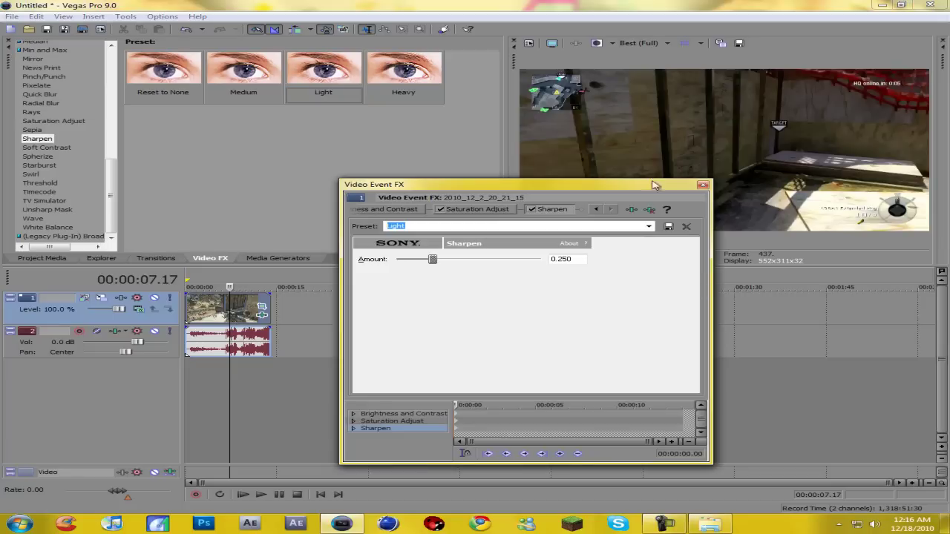
click(714, 186)
click(211, 314)
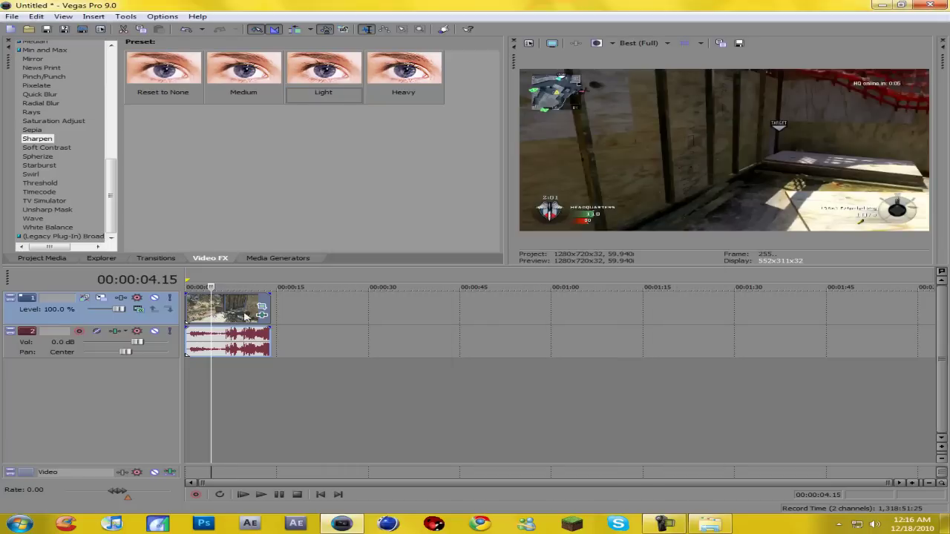
Render As 'Yeah' in MainConcept AVC/AAC (*.mp4) with the YouTube HD template, then go to Custom
click(91, 30)
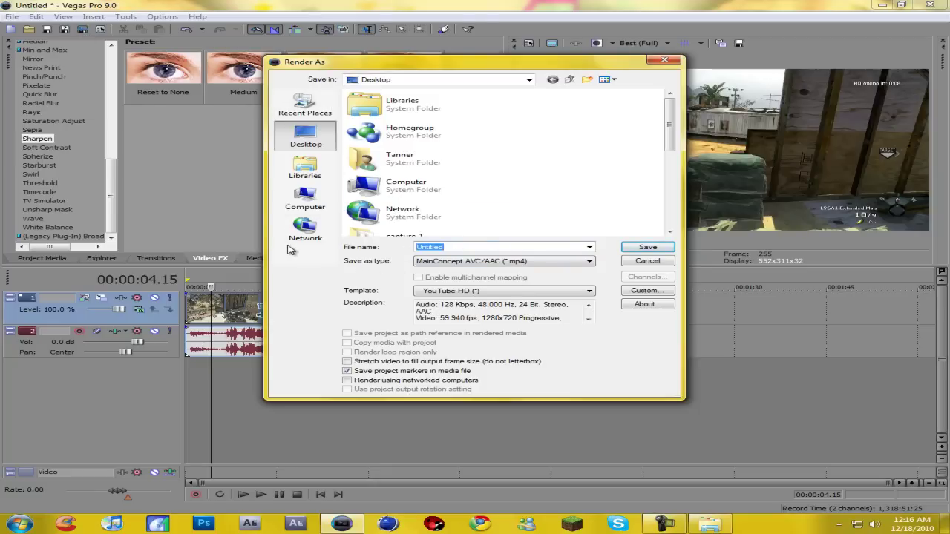
text(Yeah)
click(456, 261)
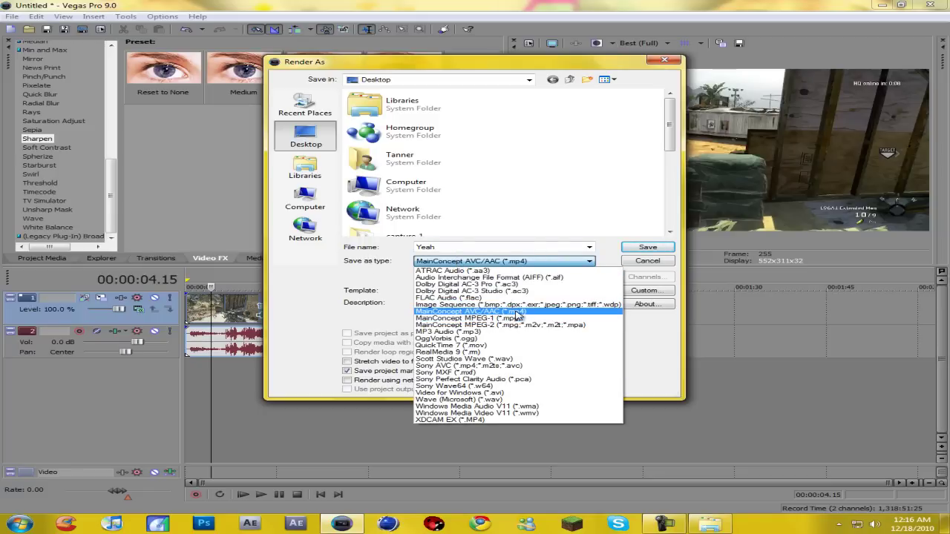
click(517, 312)
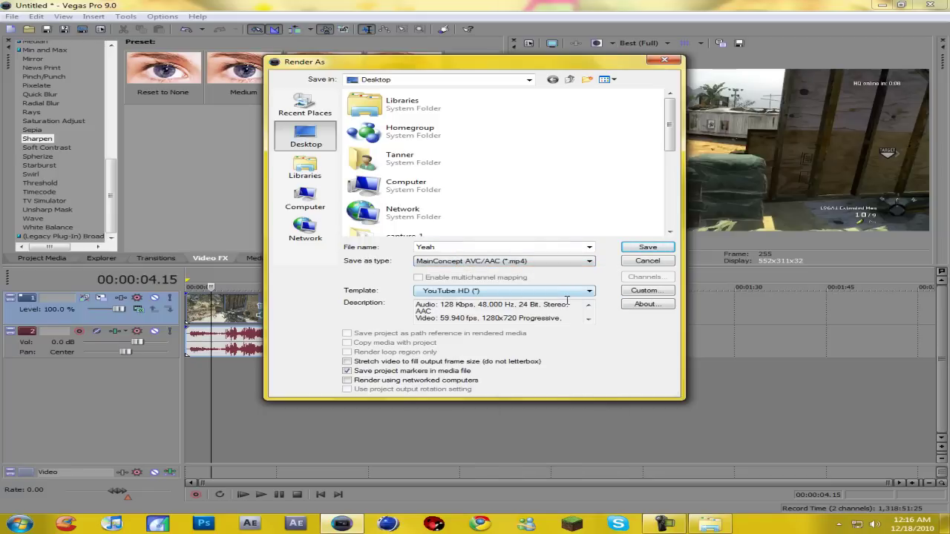
click(479, 291)
click(484, 299)
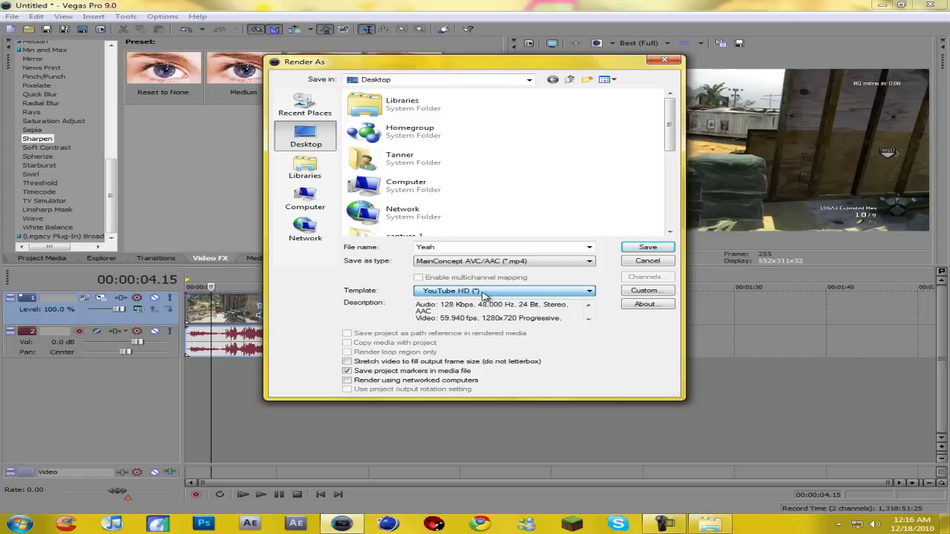
click(644, 291)
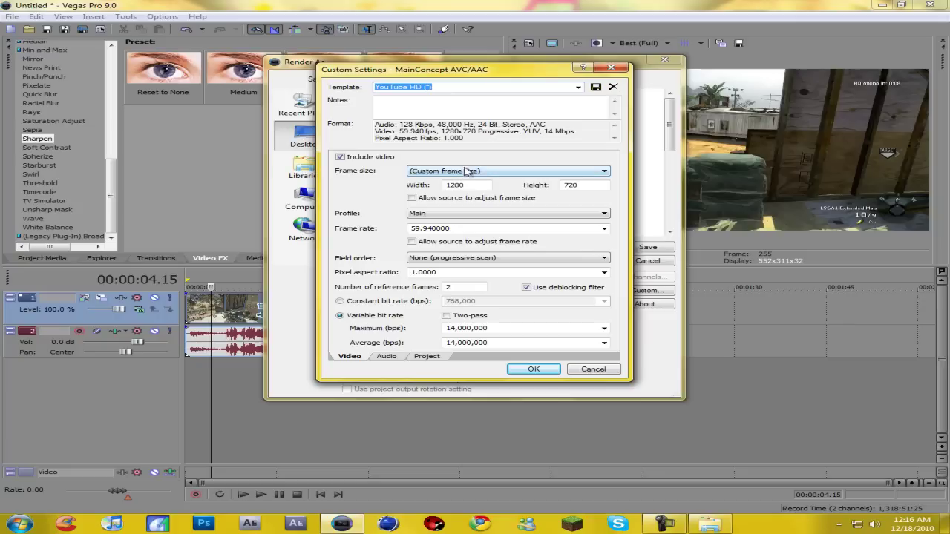
Keep 1280x720 at 59.94 fps, enable the deblocking filter, and use 14,000,000 bps maximum/average bit rate
click(488, 185)
key(Tab)
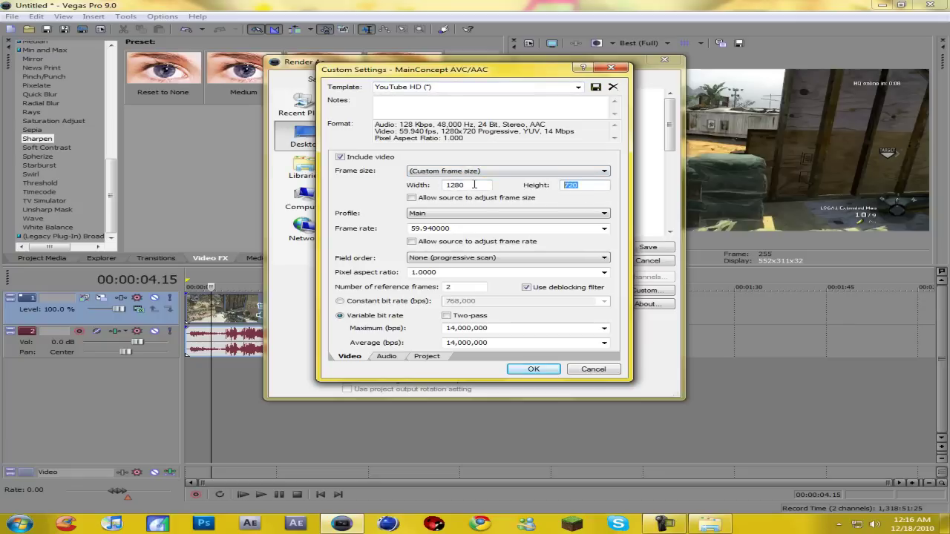
click(459, 227)
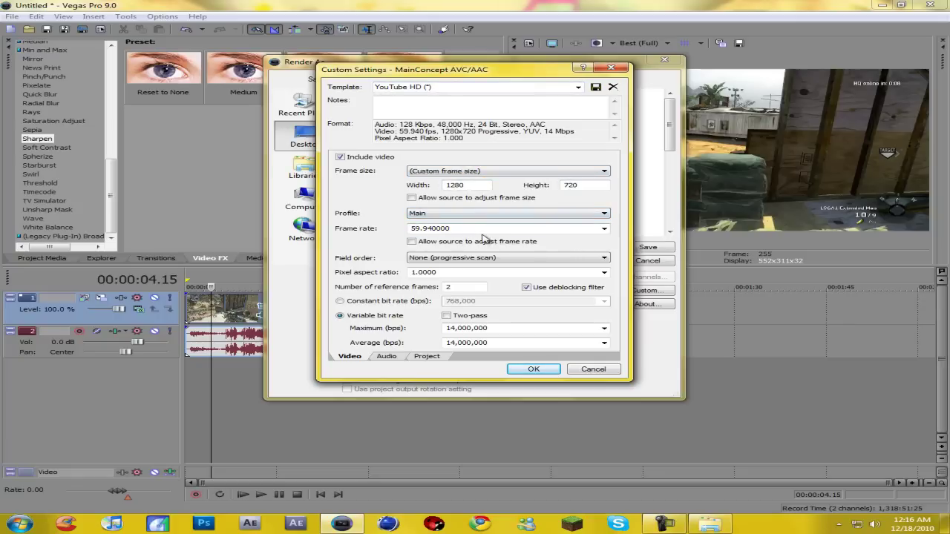
double_click(452, 229)
key(Tab)
key(Tab)
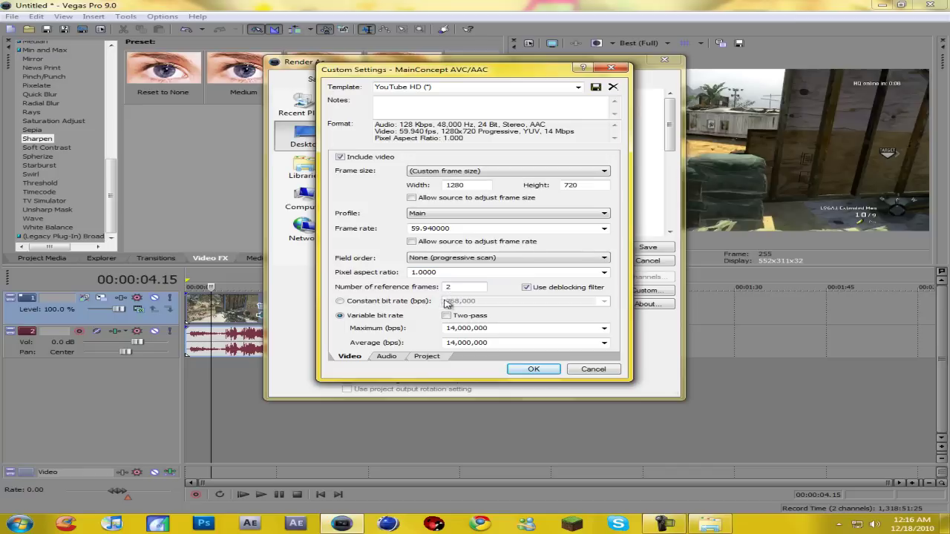
click(543, 288)
click(509, 325)
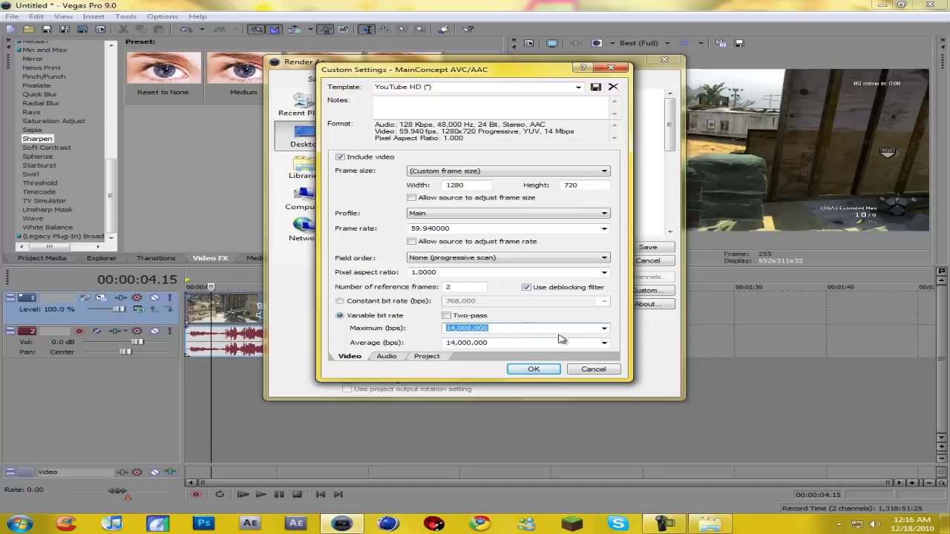
click(604, 328)
click(604, 328)
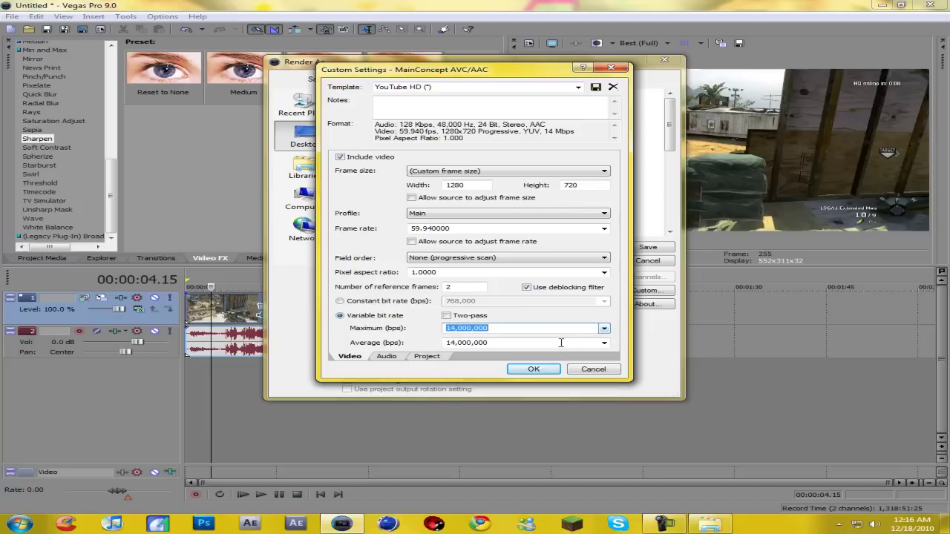
click(605, 345)
click(605, 346)
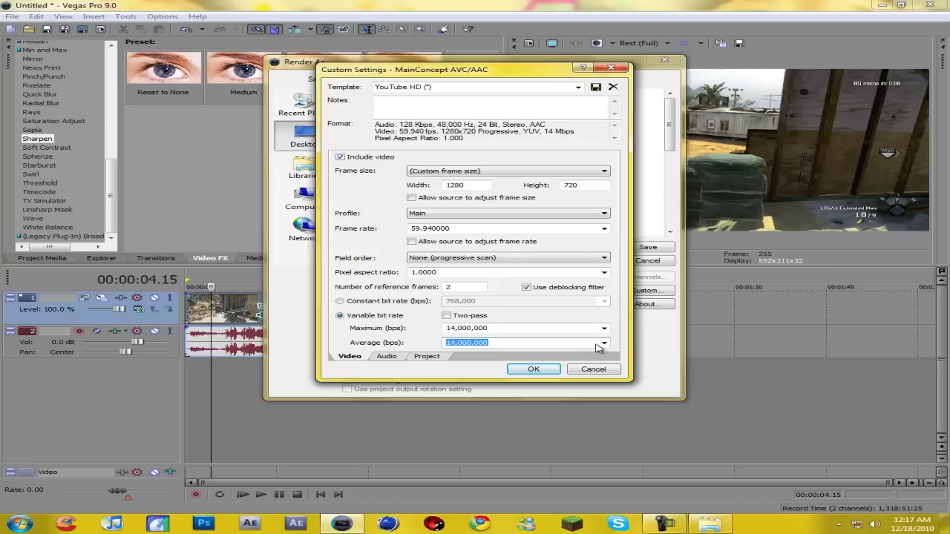
Keep the audio at 48,000 Hz sample rate and 128,000 bps bit rate
click(387, 356)
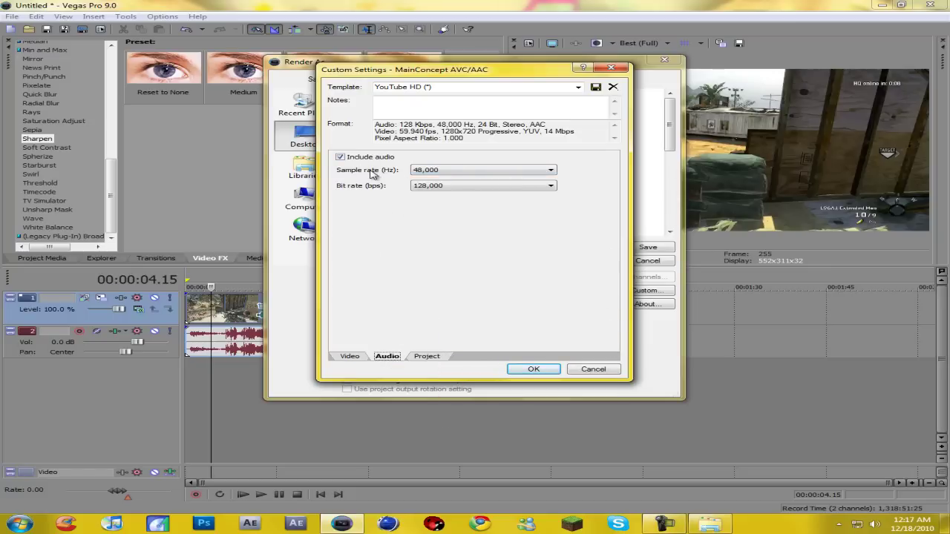
click(545, 173)
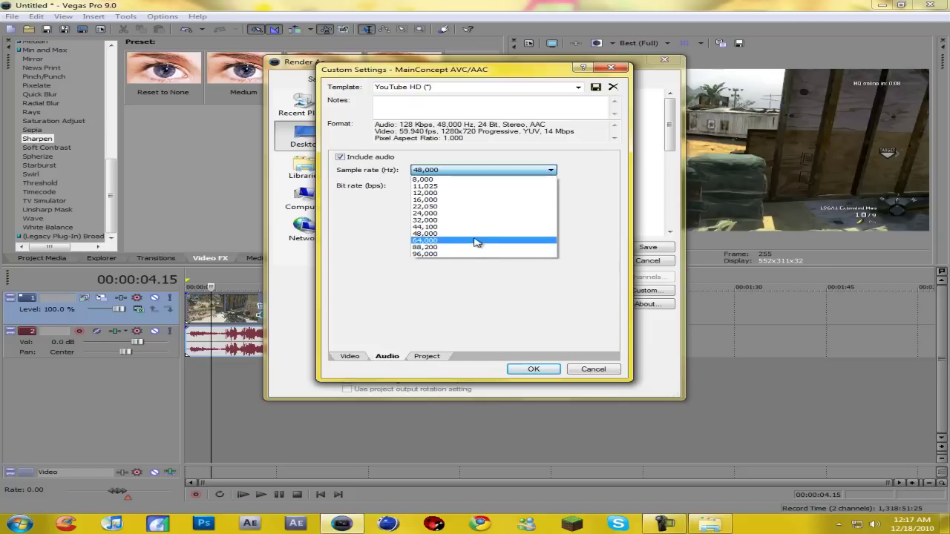
click(479, 240)
click(439, 187)
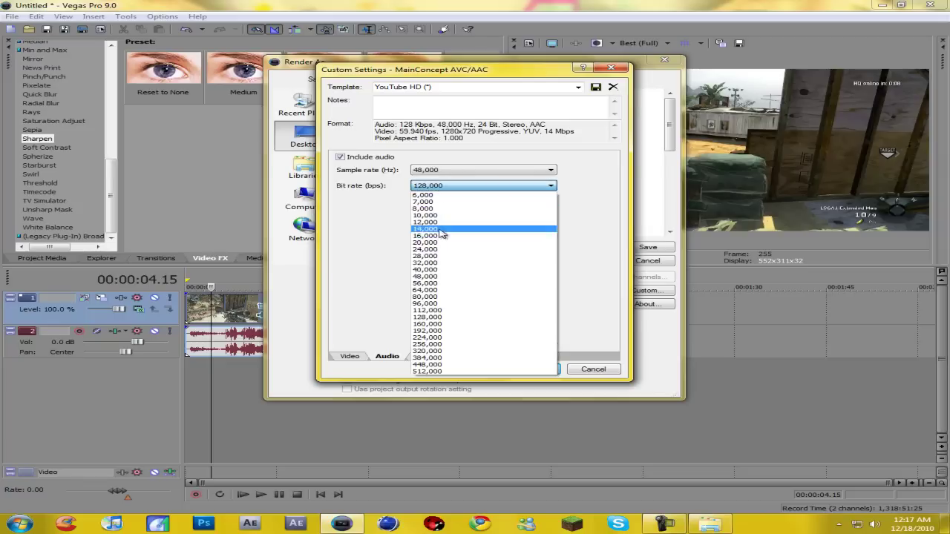
click(430, 319)
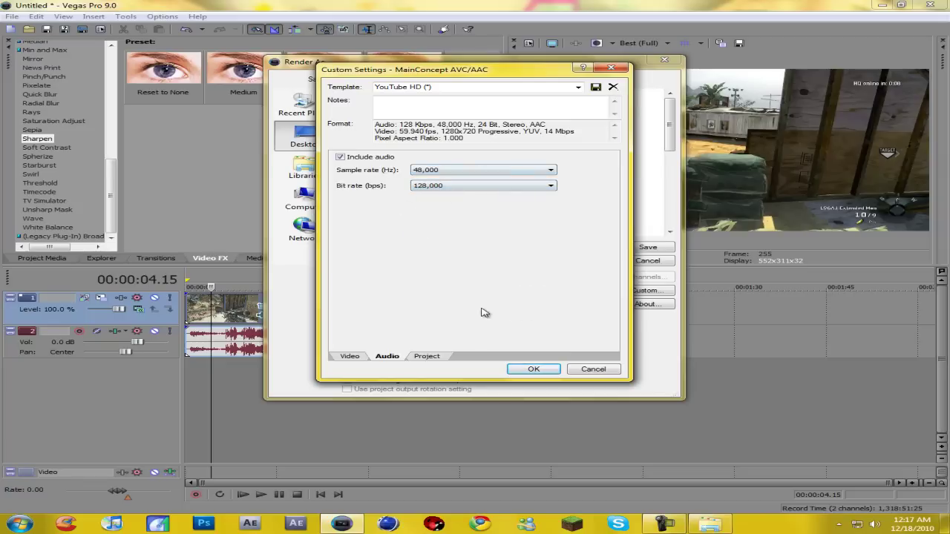
Keep Best rendering quality, save the settings into the YouTube HD template, and confirm
click(425, 359)
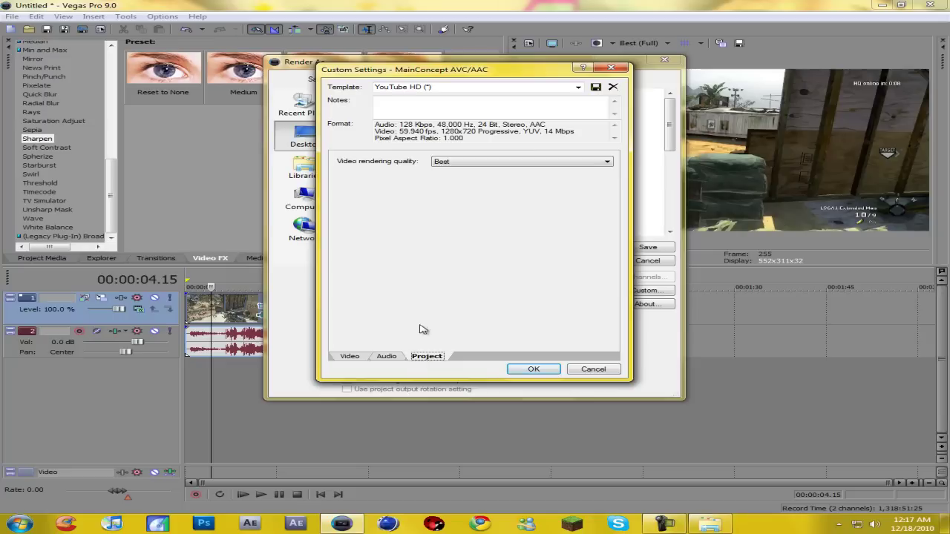
click(460, 168)
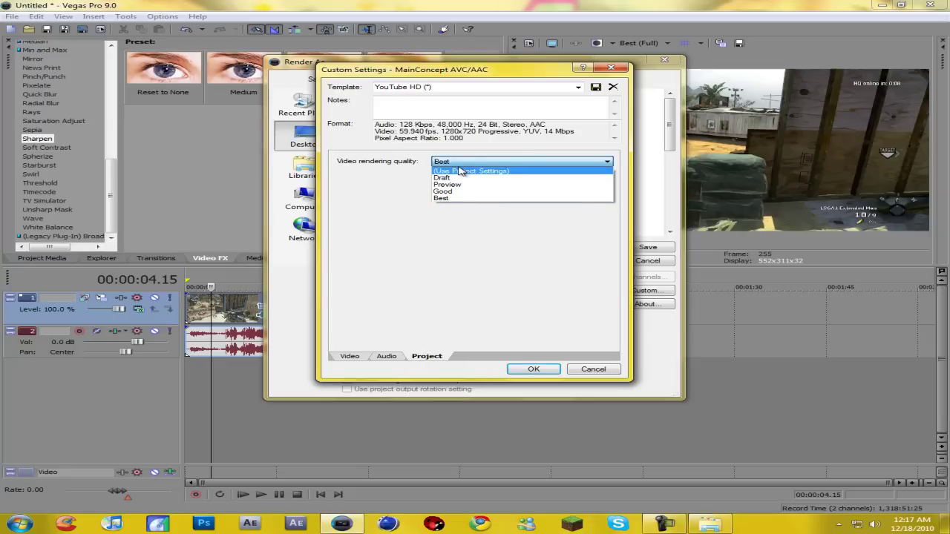
click(460, 162)
click(460, 161)
click(475, 198)
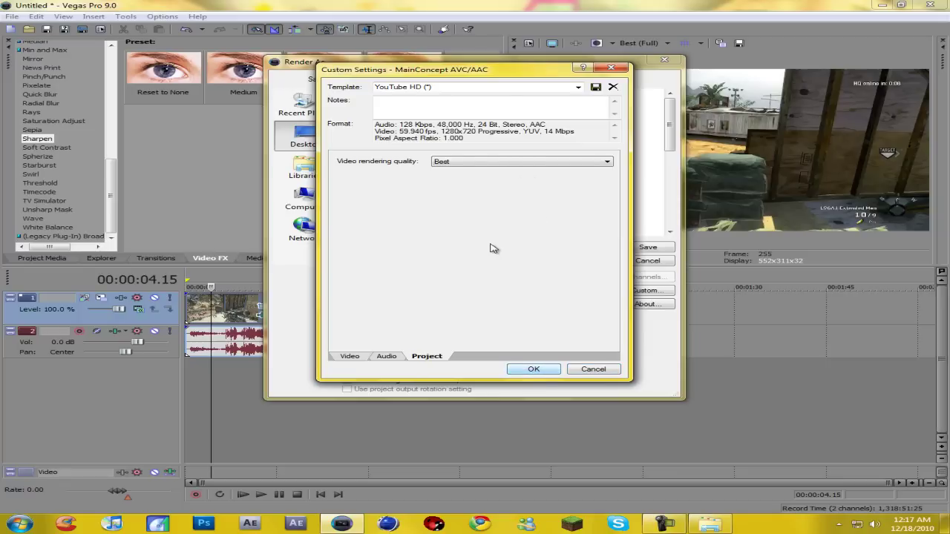
click(595, 87)
click(525, 371)
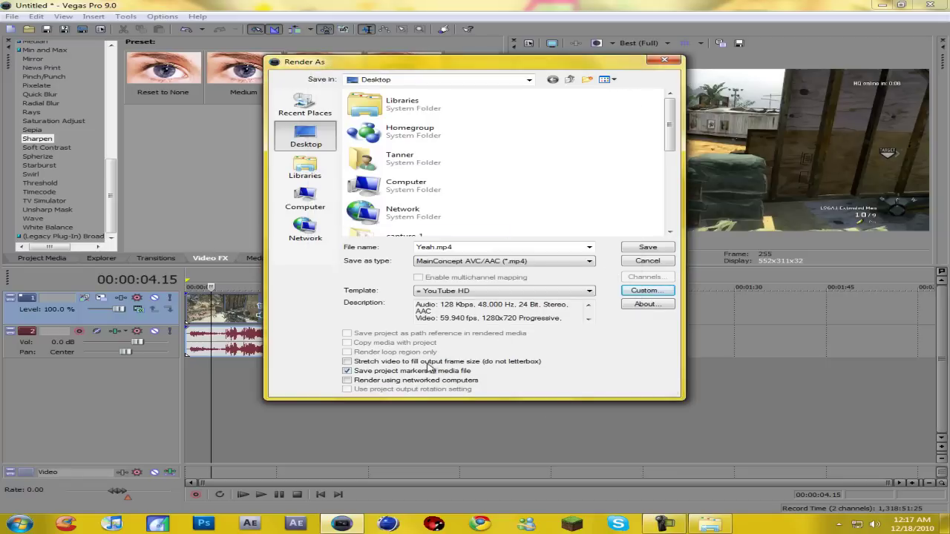
Start rendering Yeah.mp4 and let the progress dialog advance
click(648, 247)
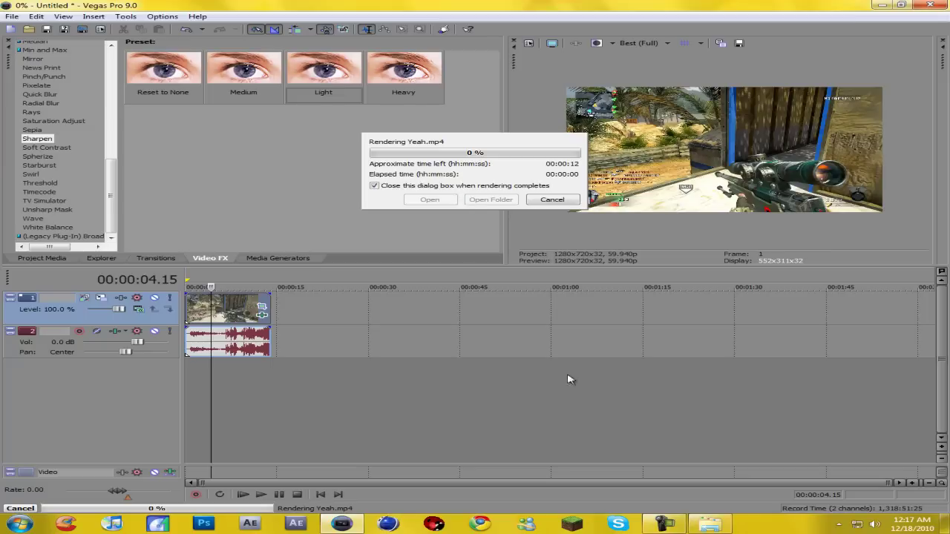
click(683, 522)
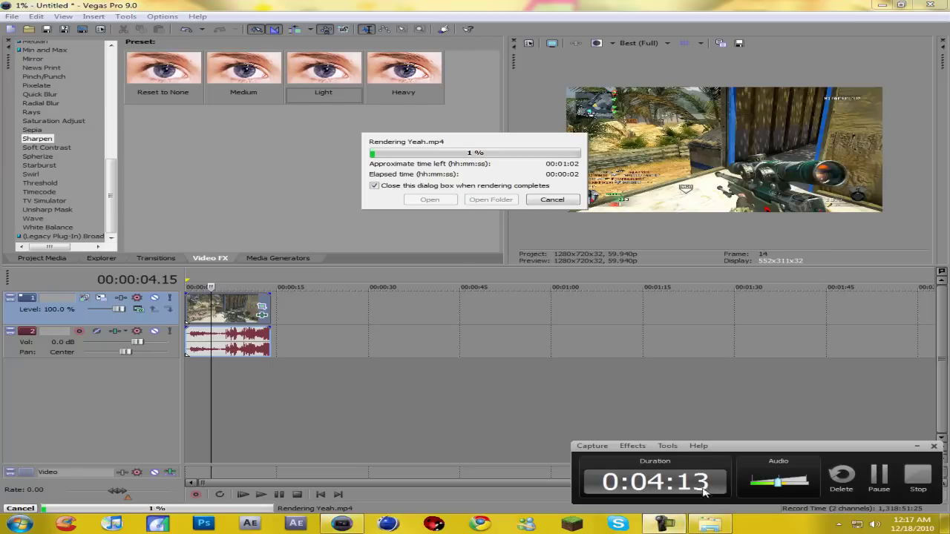